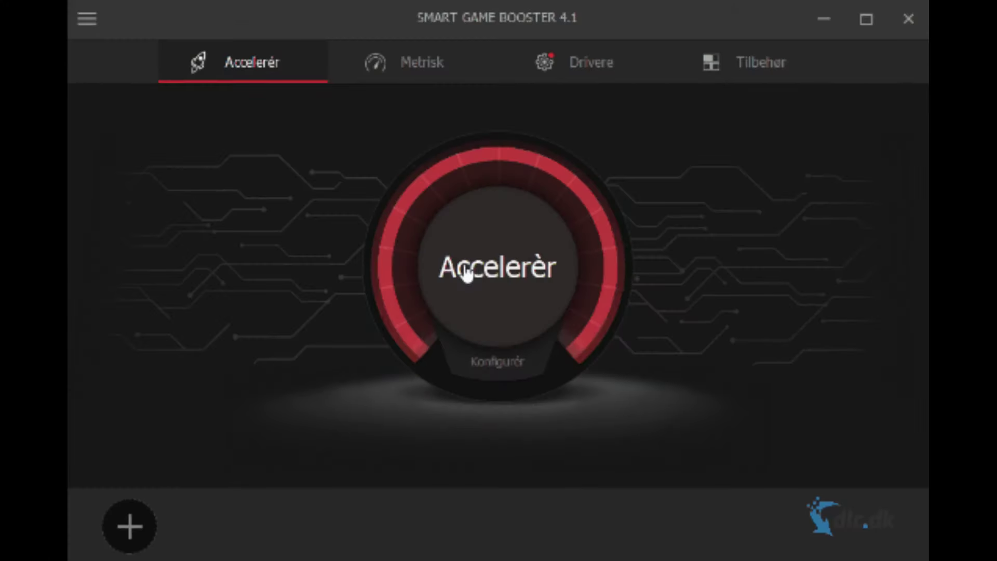
click(466, 273)
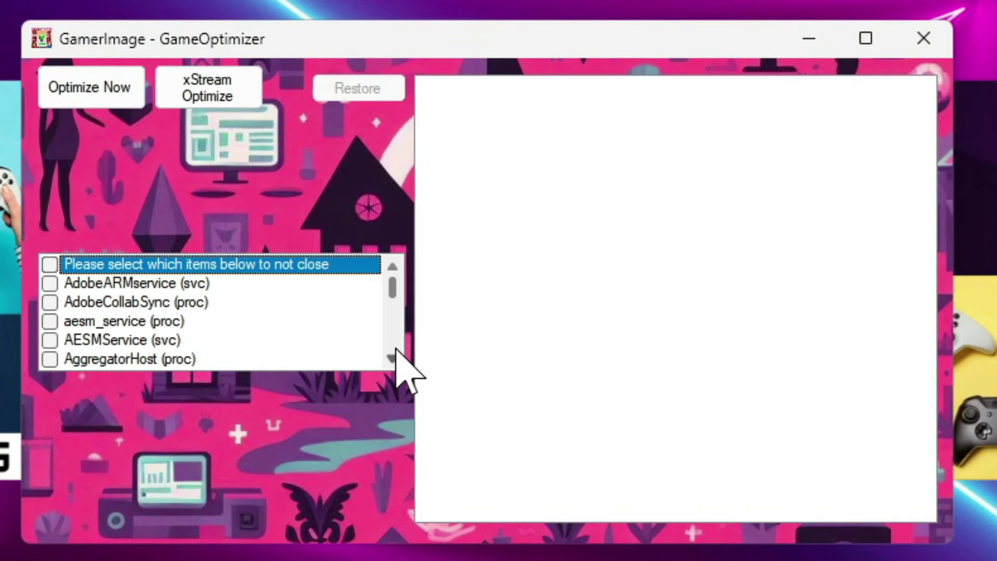
key(Down)
key(Down)
key(Down)
key(Down)
key(Down)
key(Down)
key(Down)
key(Down)
key(Down)
key(Down)
key(Down)
key(Down)
key(Down)
key(Down)
key(Down)
key(Down)
key(Down)
key(Down)
key(Down)
key(Down)
key(Down)
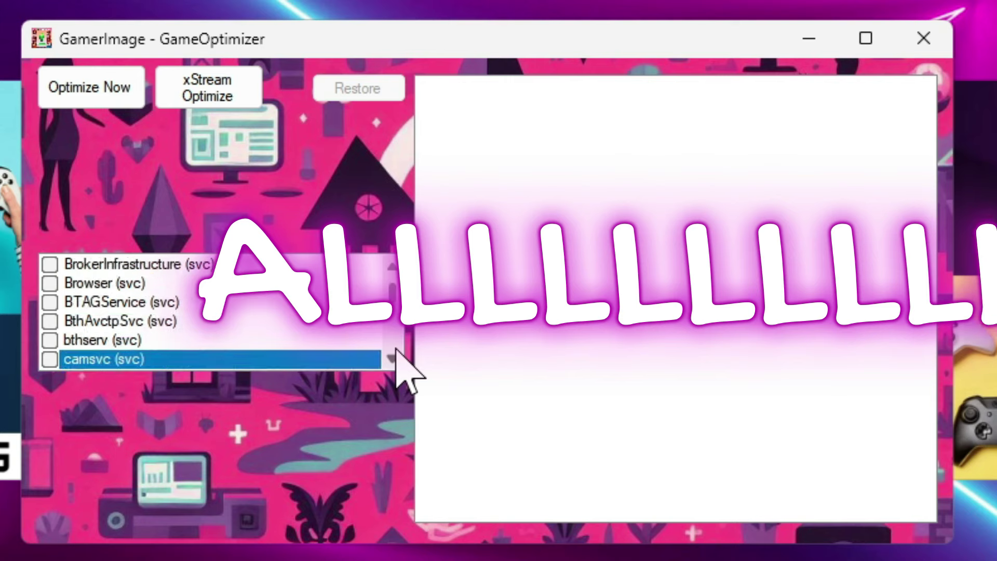
key(Down)
key(Down)
key(Down)
key(Down)
key(Down)
key(Down)
key(Down)
key(Down)
key(Down)
key(Down)
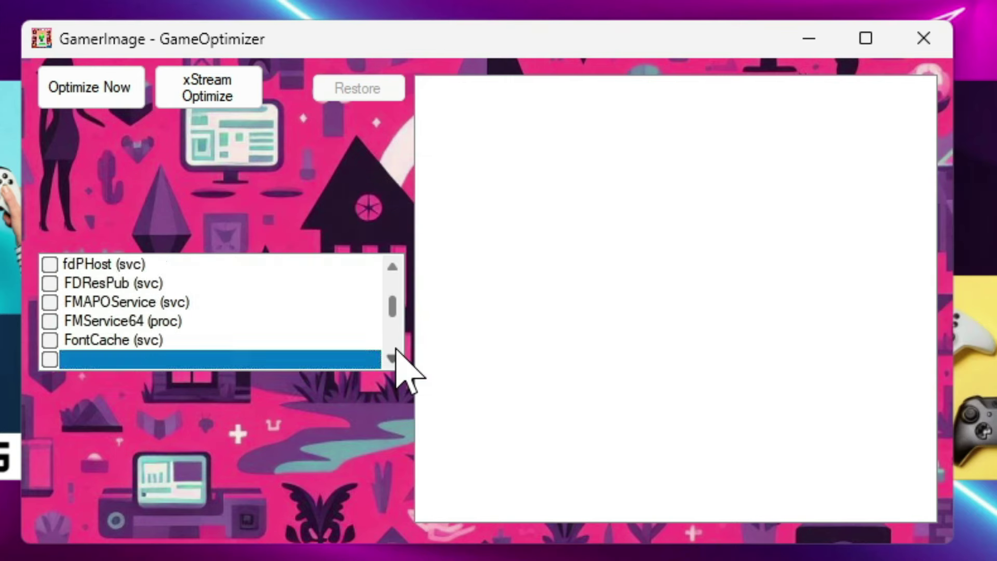
key(Down)
key(Down)
key(Down)
key(Down)
key(Down)
key(Down)
key(Down)
key(Down)
key(Down)
key(Down)
key(Down)
key(Down)
key(Down)
key(Down)
key(Down)
key(Down)
key(Down)
key(Down)
key(Down)
key(Down)
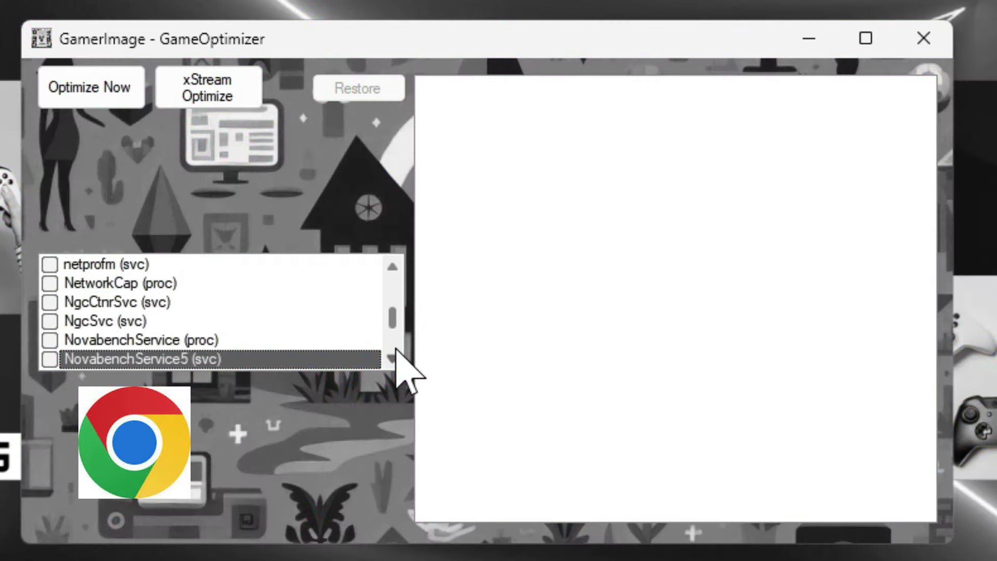
key(Down)
key(Down)
key(Down)
key(Down)
key(Down)
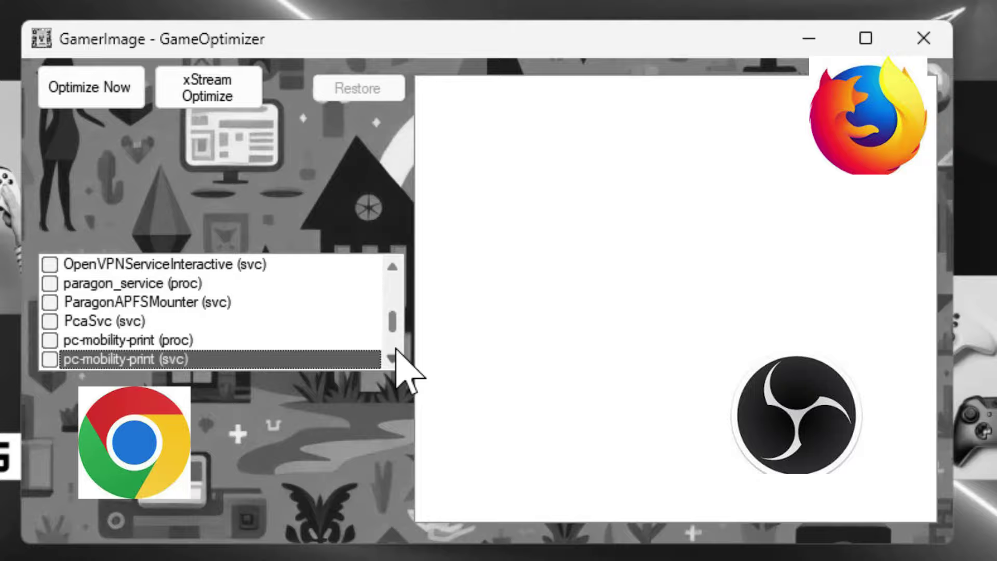
key(Down)
key(Down)
key(Down)
key(Down)
key(Down)
key(Down)
key(Down)
key(Down)
key(Down)
key(Down)
key(Down)
key(Down)
key(Down)
key(Down)
key(Down)
key(Down)
key(Down)
key(Down)
key(Down)
key(Down)
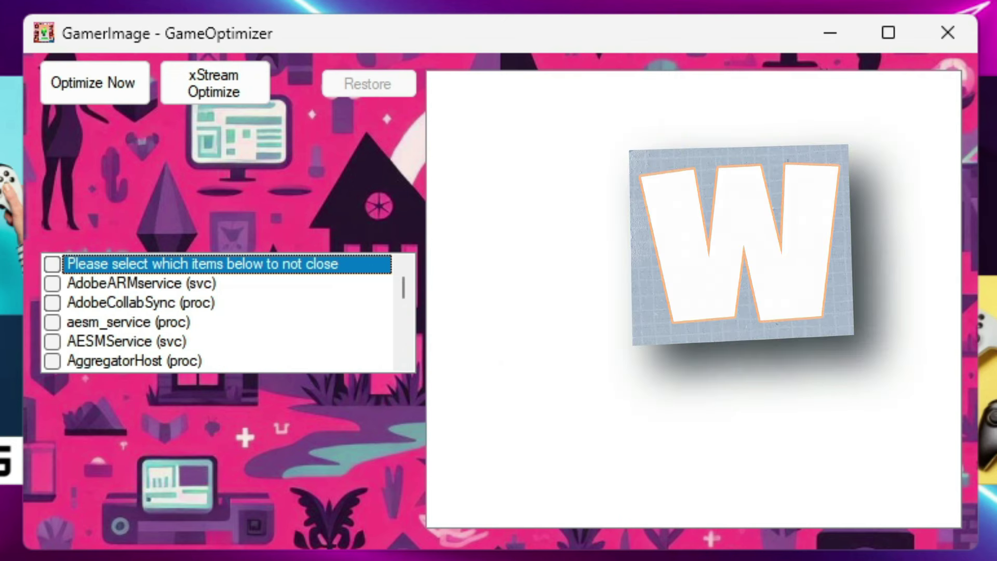
Step: Mark Wondershare Filmora to stay open by jumping to the W entries
key(w)
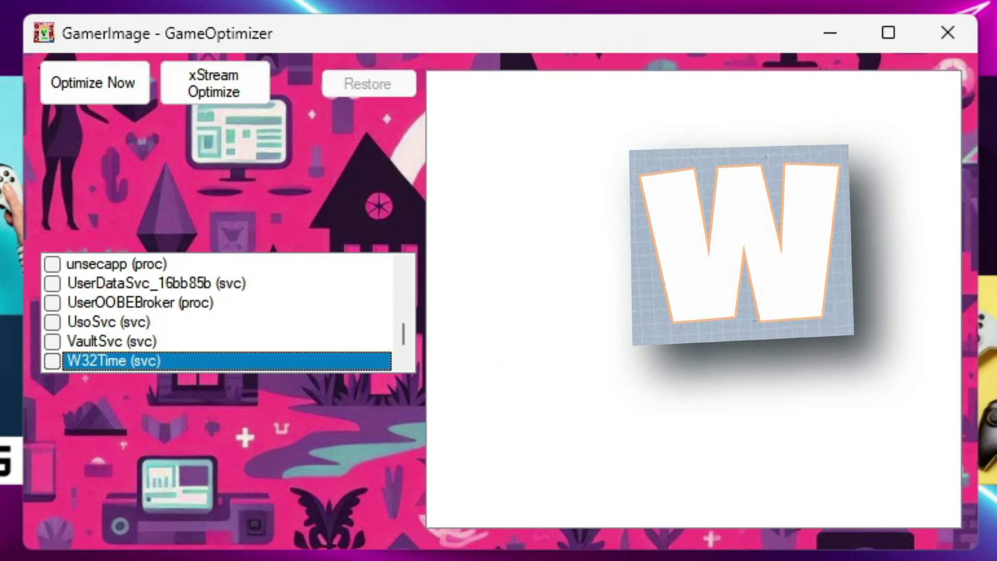
key(Down)
key(Down)
key(Down)
key(Down)
key(Down)
key(Down)
key(Down)
key(Down)
key(Down)
key(Down)
key(Down)
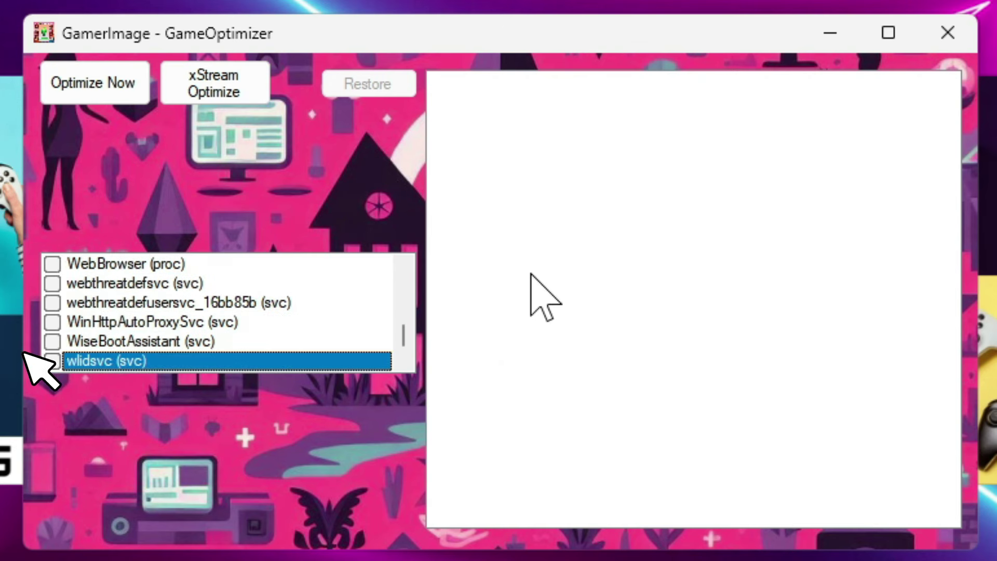
key(Up)
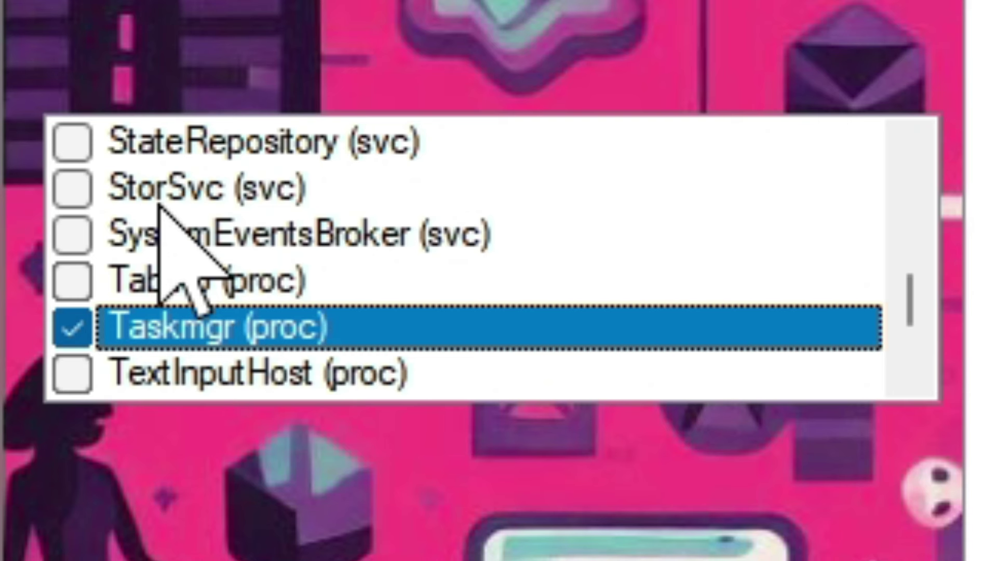
Step: Mark the EA entries, then browse the S entries past smphost and smartscreen to GameManagerService3
key(e)
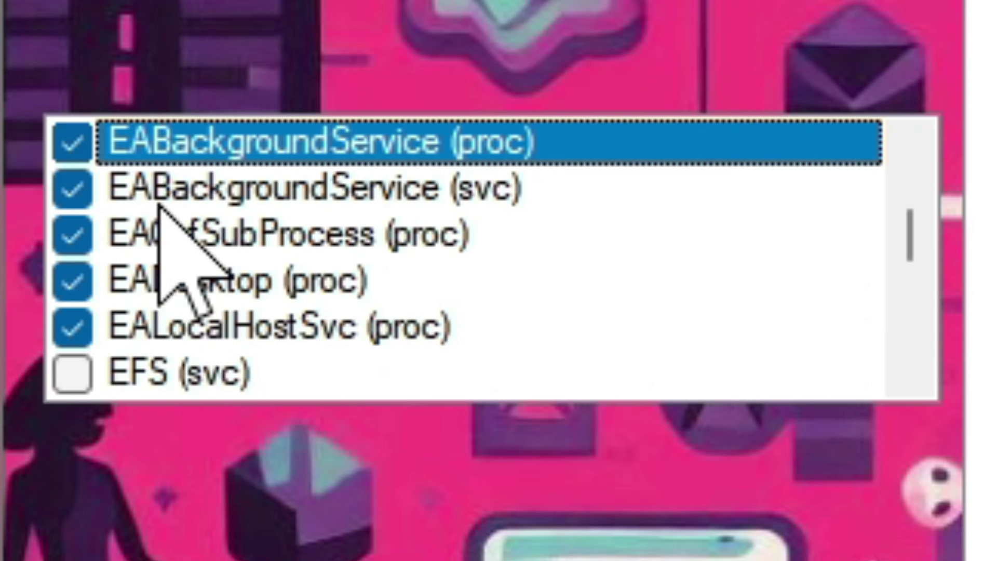
key(s)
key(Down)
key(Down)
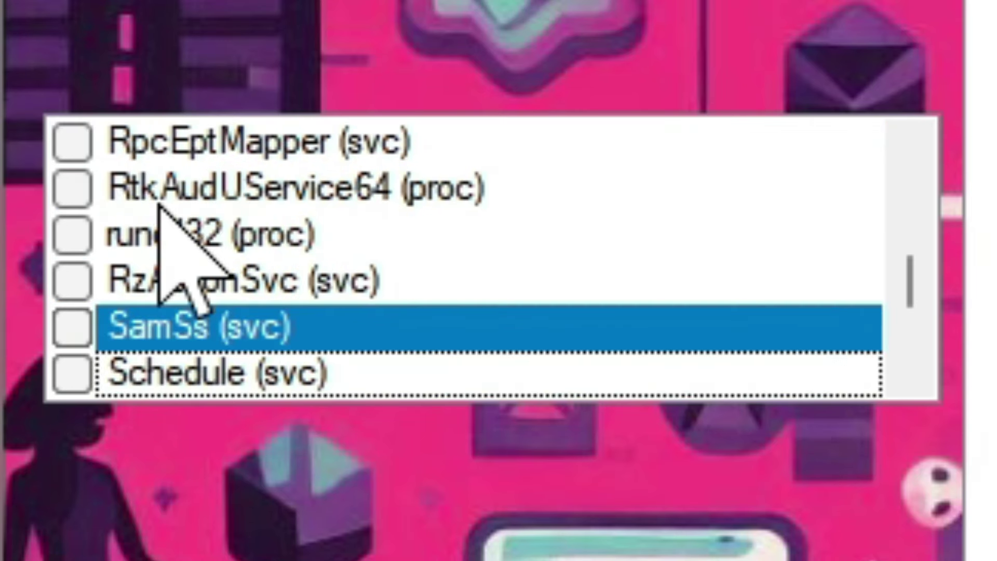
key(Down)
key(Down)
key(Down)
key(Down)
key(Down)
key(Down)
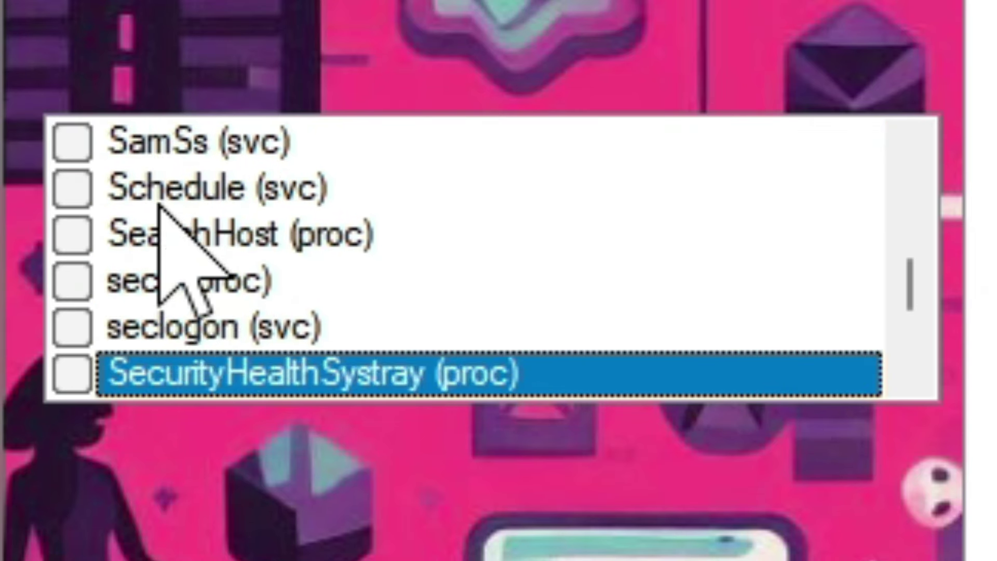
key(Down)
key(Down)
key(Down)
key(Down)
key(Down)
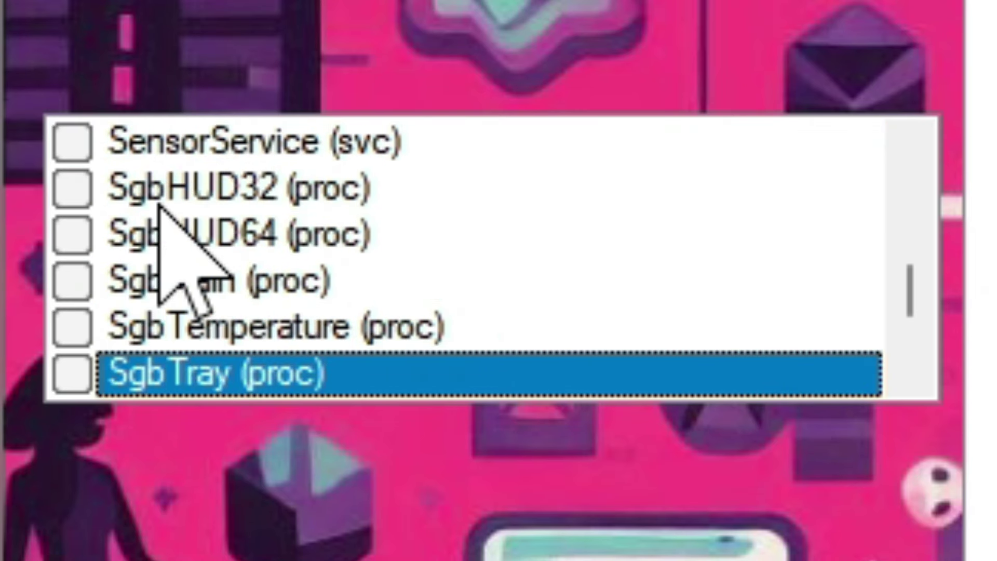
key(Up)
key(Down)
key(Down)
key(Down)
key(Down)
key(Down)
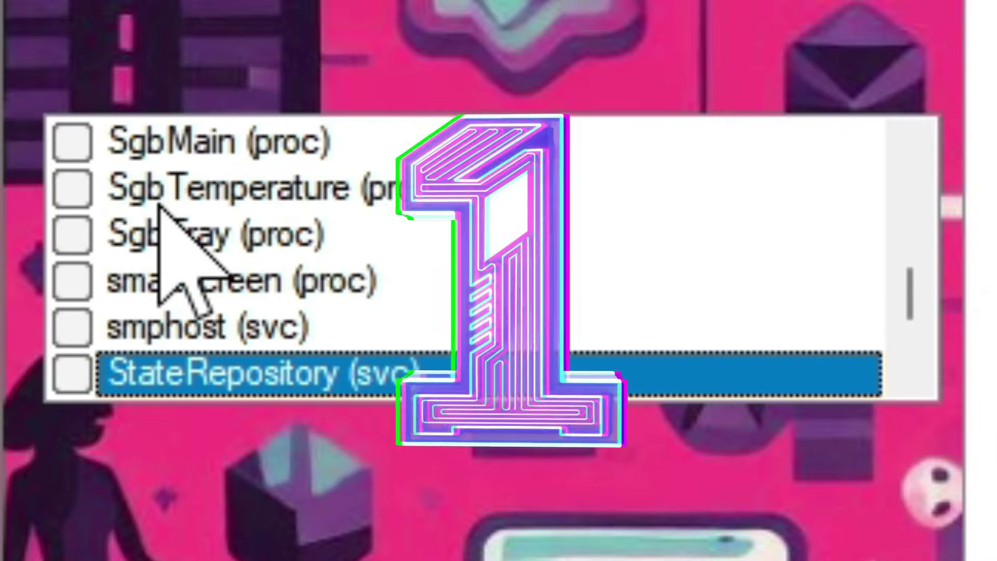
key(g)
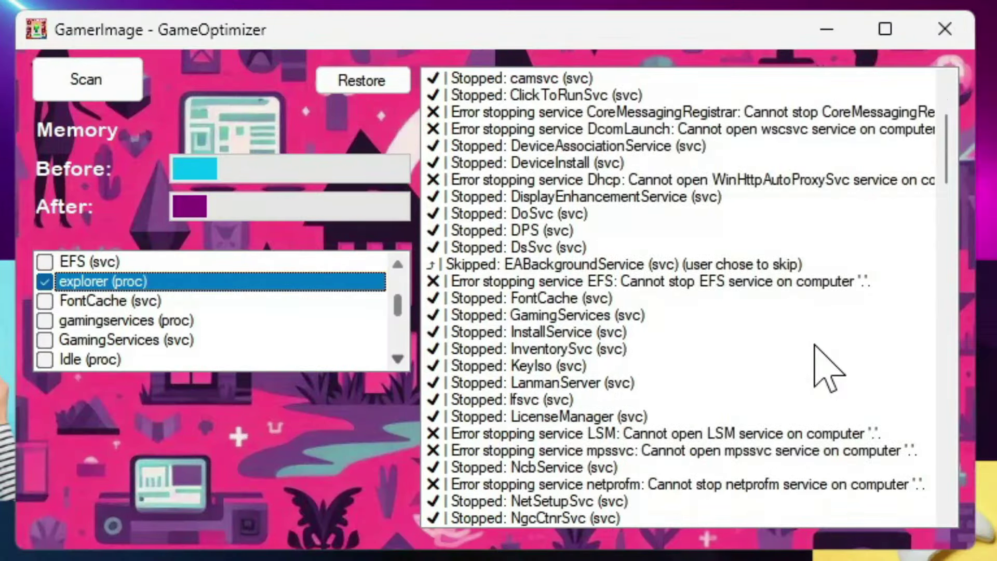
Step: Scroll down through the previous optimization log
scroll(827, 368, down, 7)
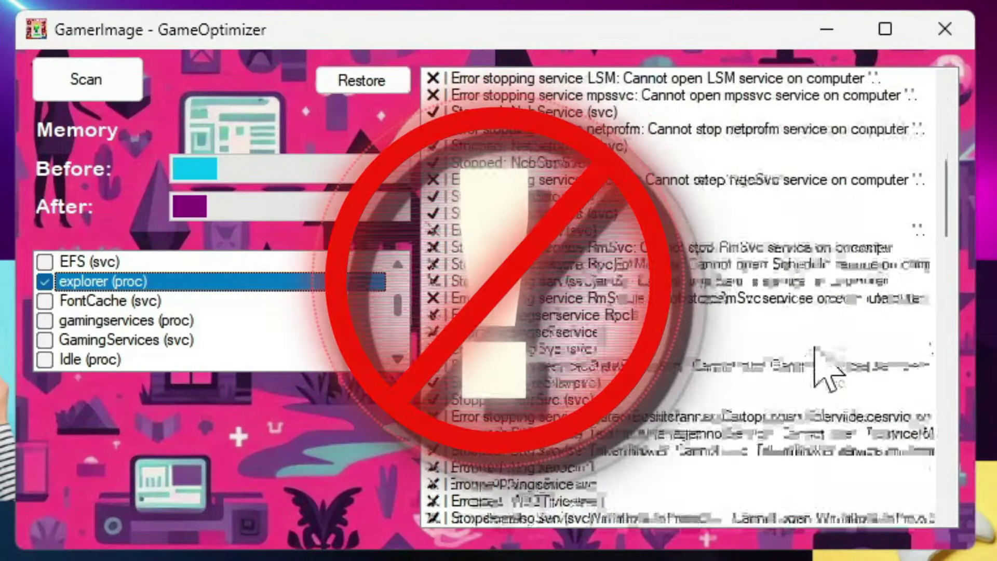
scroll(828, 368, down, 7)
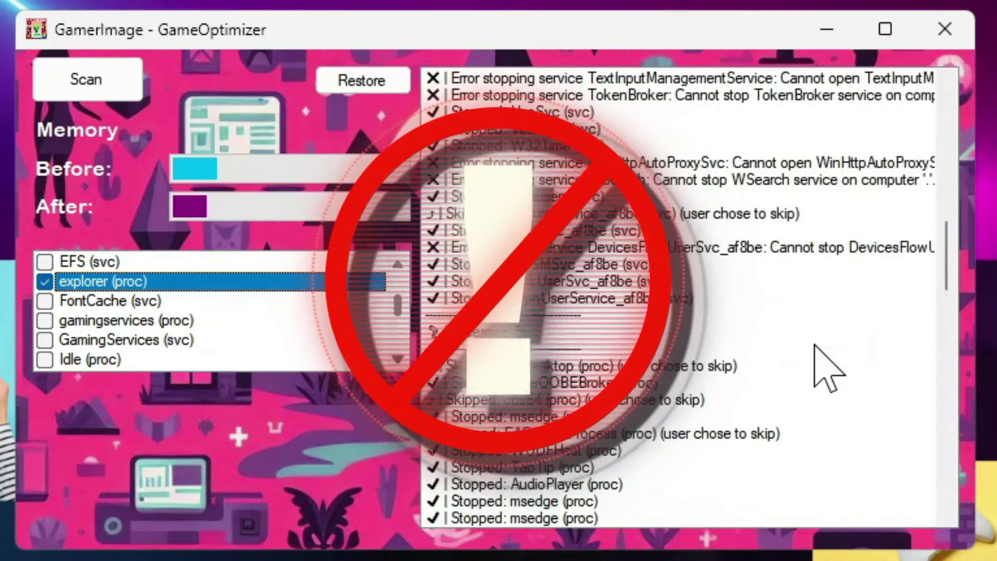
scroll(828, 368, down, 4)
scroll(828, 369, down, 4)
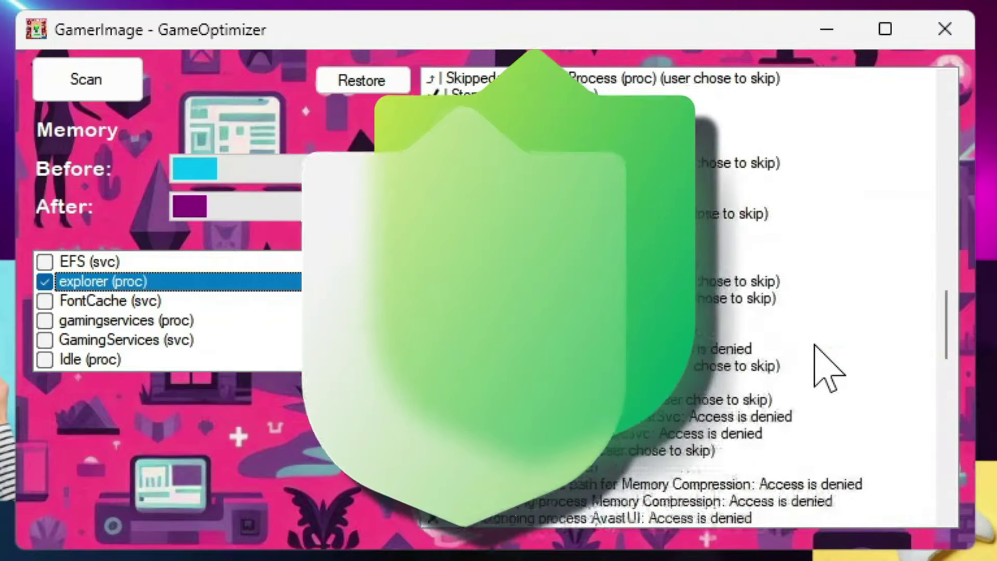
scroll(828, 369, down, 7)
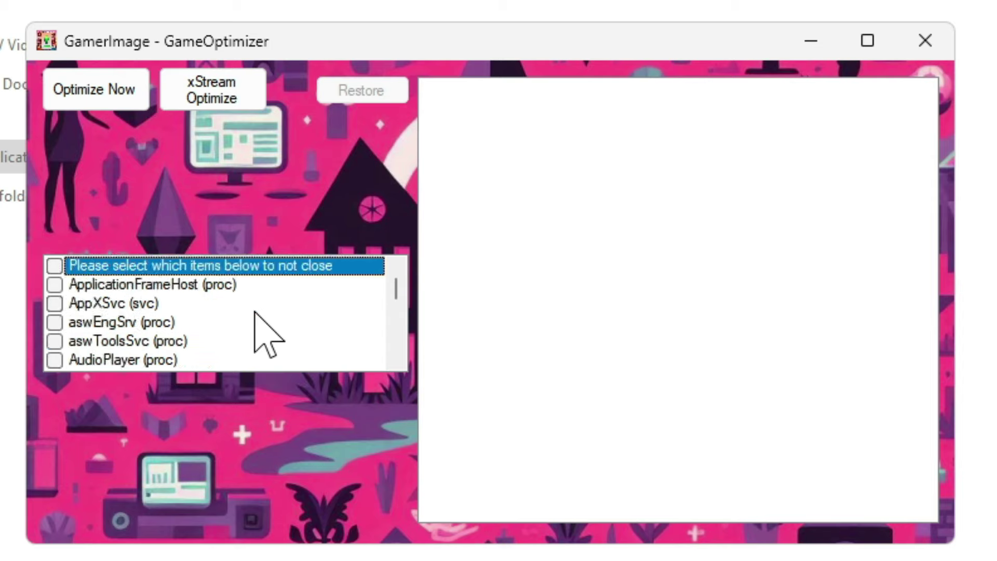
Step: Type 'capdomemschtok' to jump through entries in the scanned keep-open checklist
text(capdomemsch)
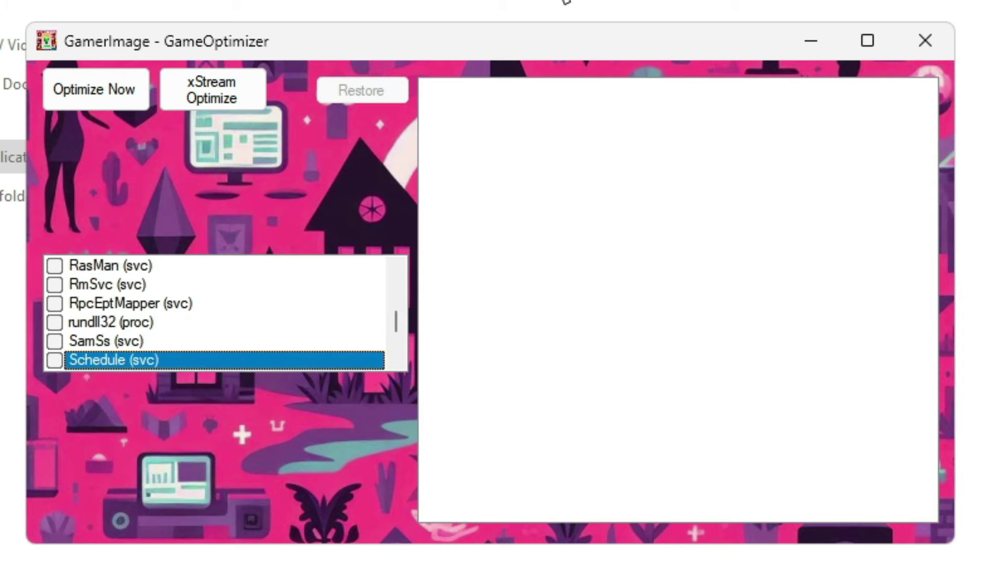
text(tok)
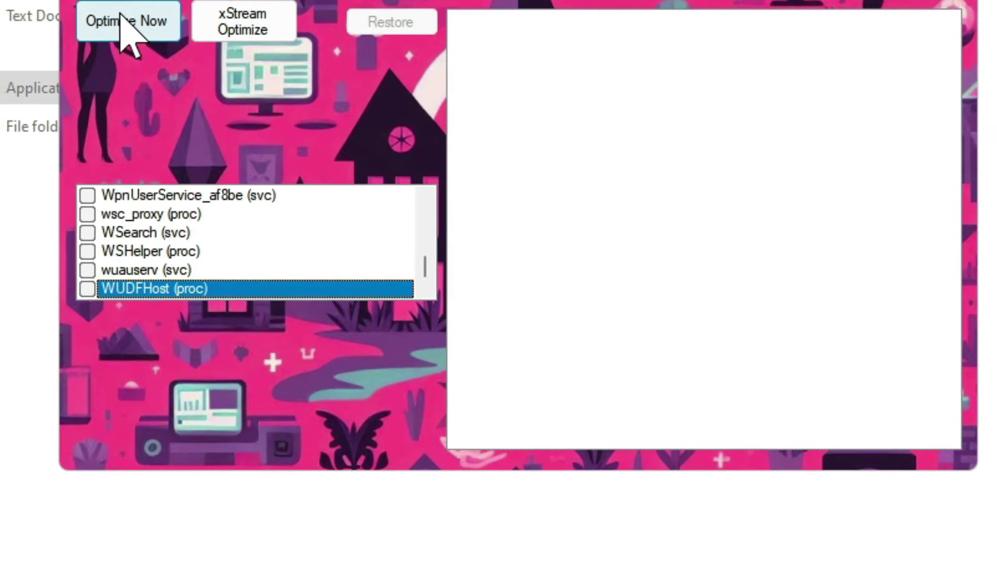
Step: Launch optimization of the scanned processes and services with Optimize Now
click(91, 89)
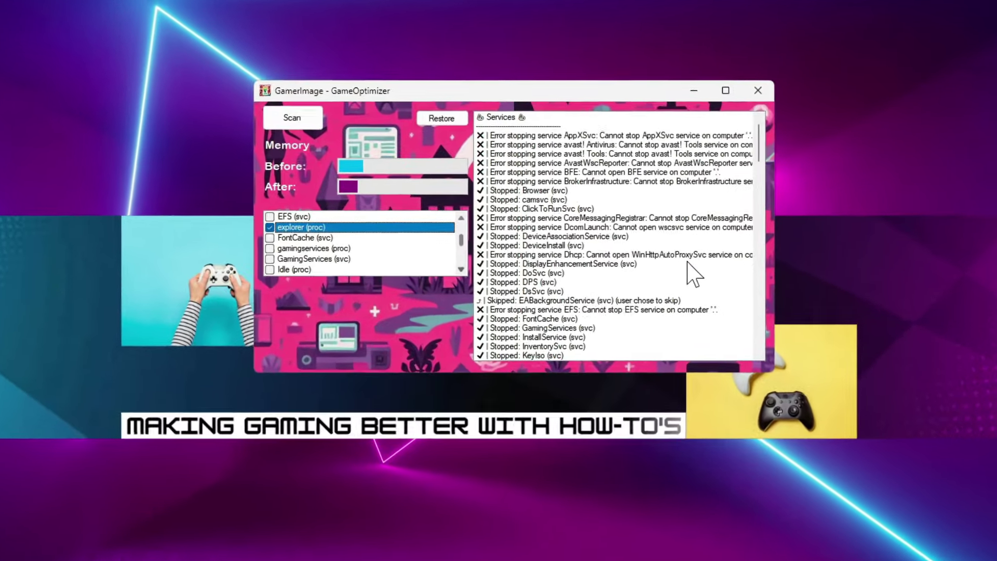
scroll(711, 285, down, 5)
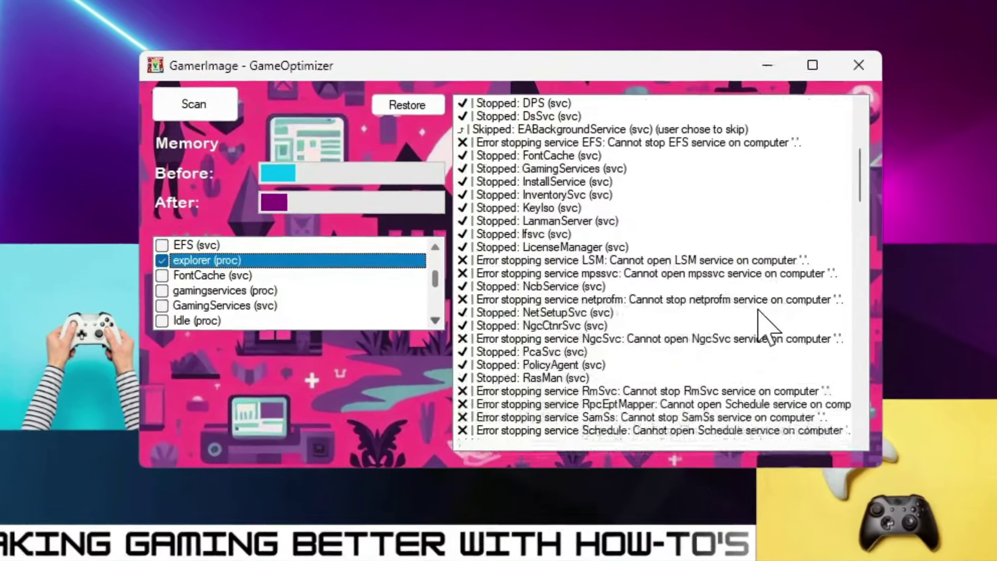
scroll(786, 338, down, 9)
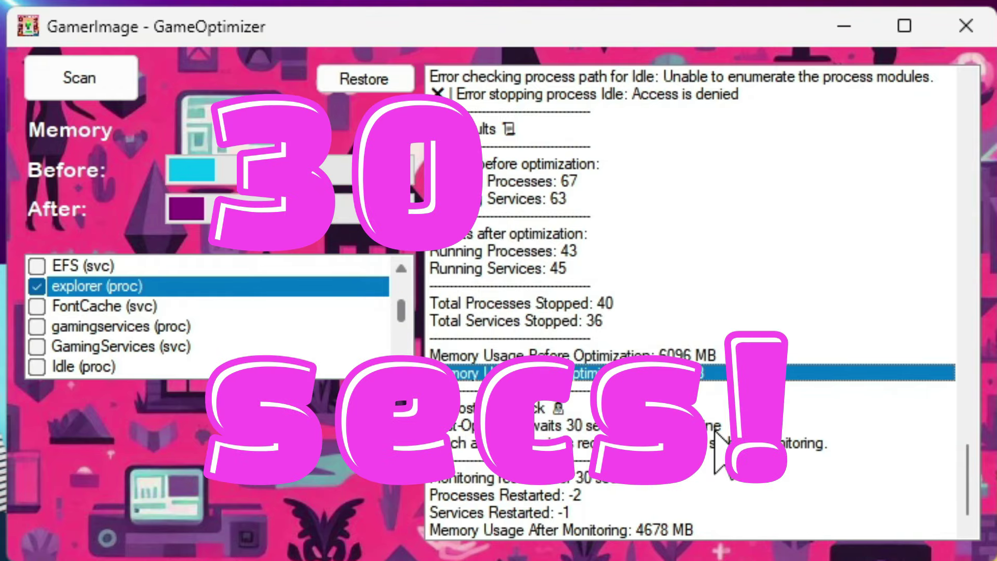
click(658, 494)
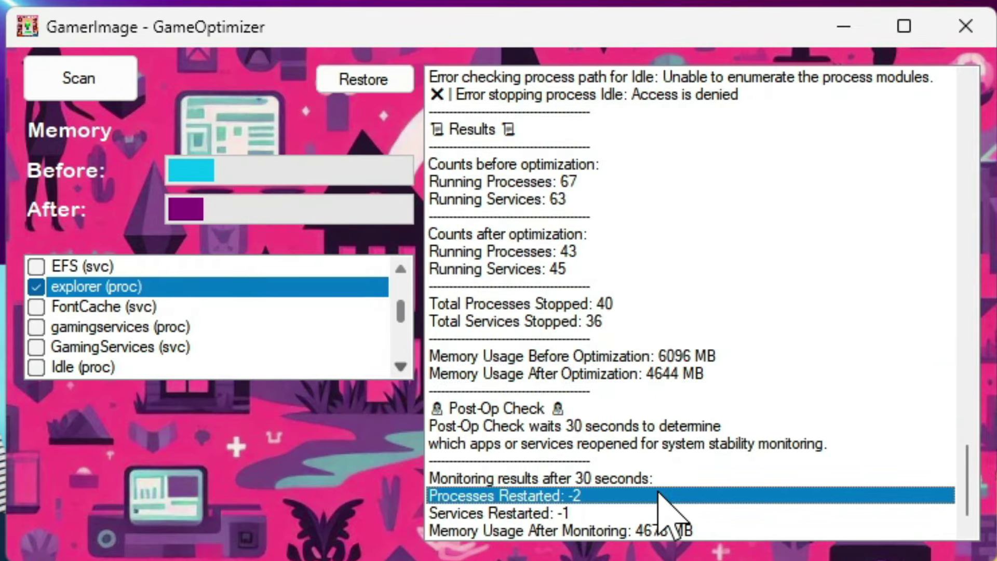
click(637, 514)
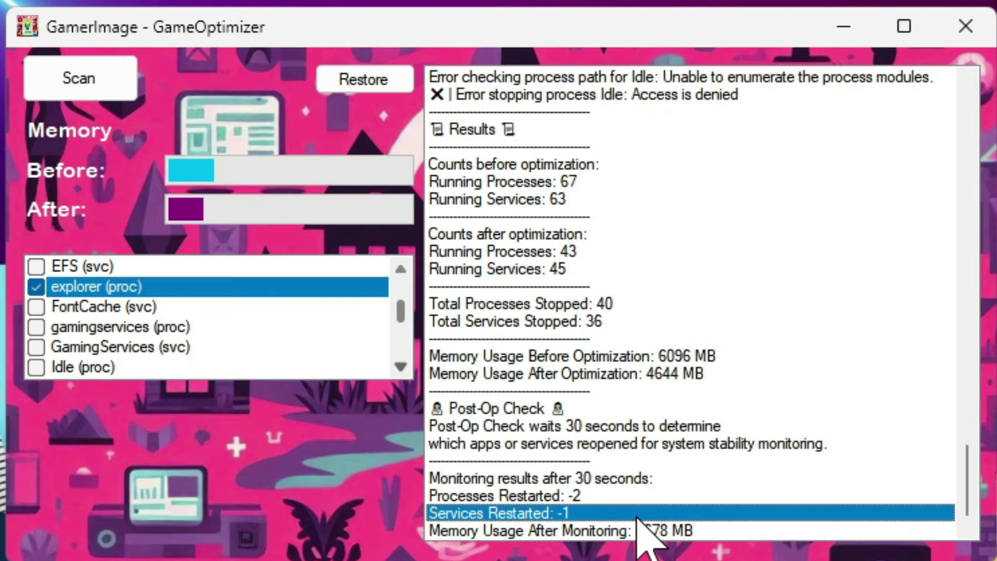
click(692, 531)
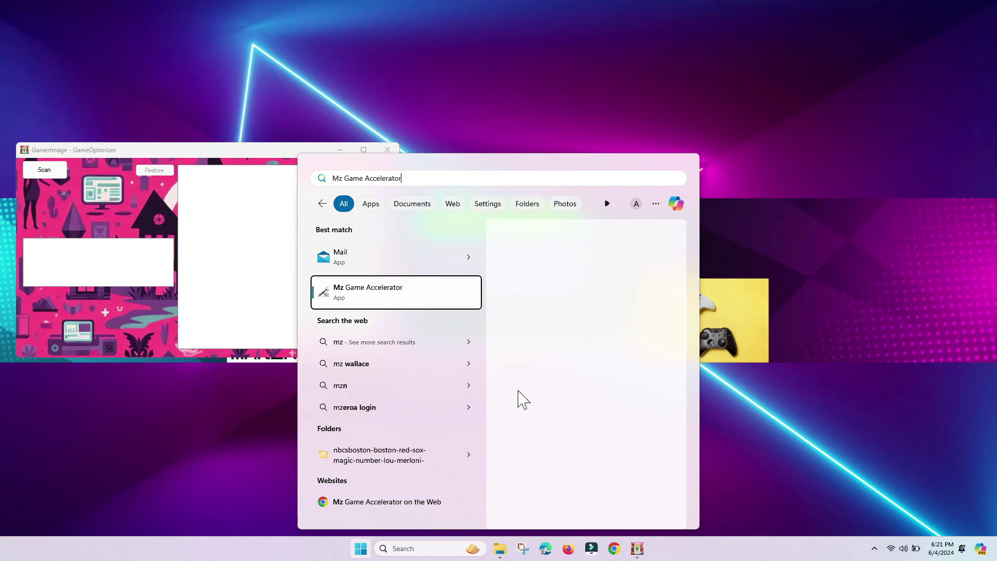
Step: Launch Mz Game Accelerator from the Start search results
key(Return)
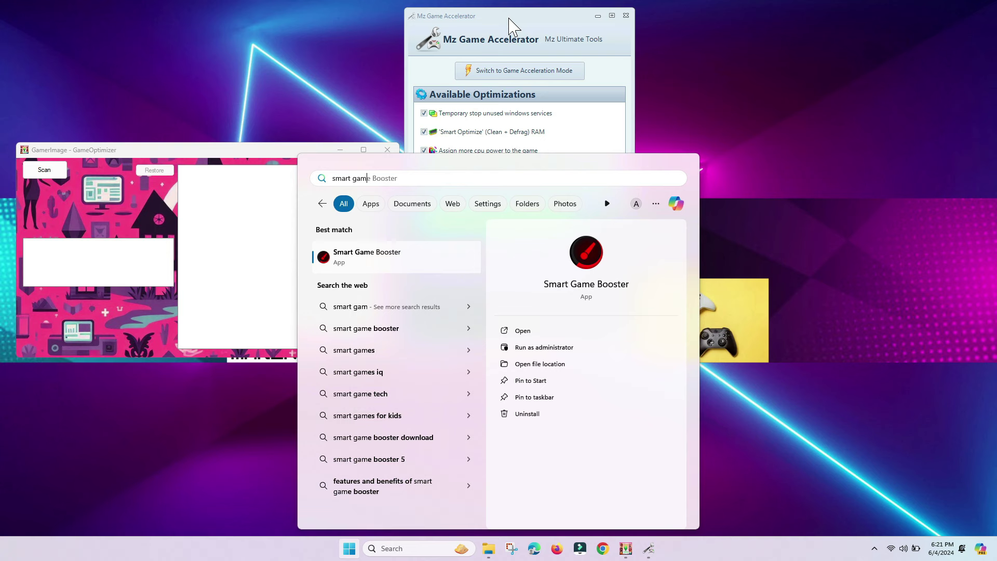
Step: Launch Smart Game Booster from the Start search results
key(Escape)
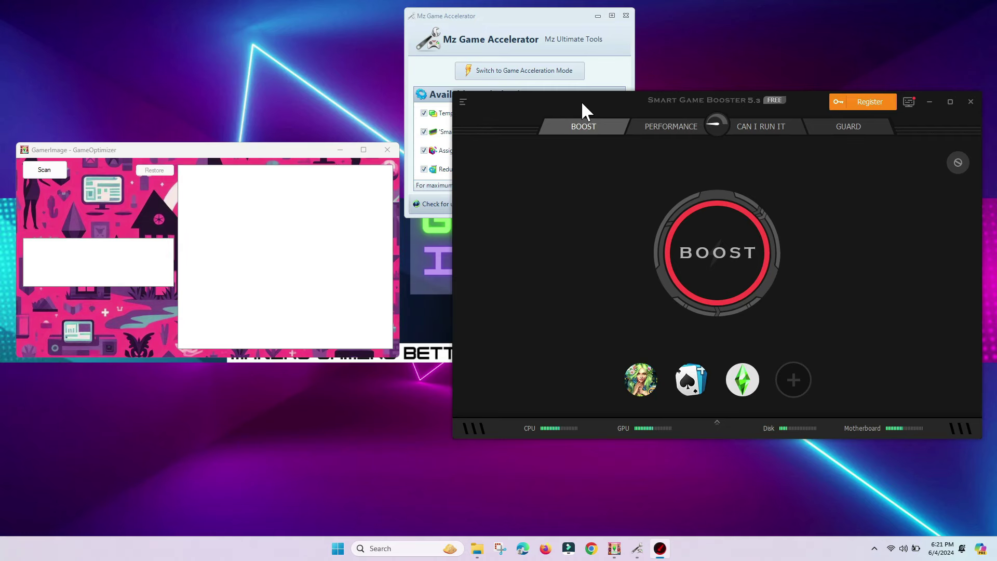
Step: Search Start for Razer Cortex, replacing the initial 'mz' query
key(super)
text(mz)
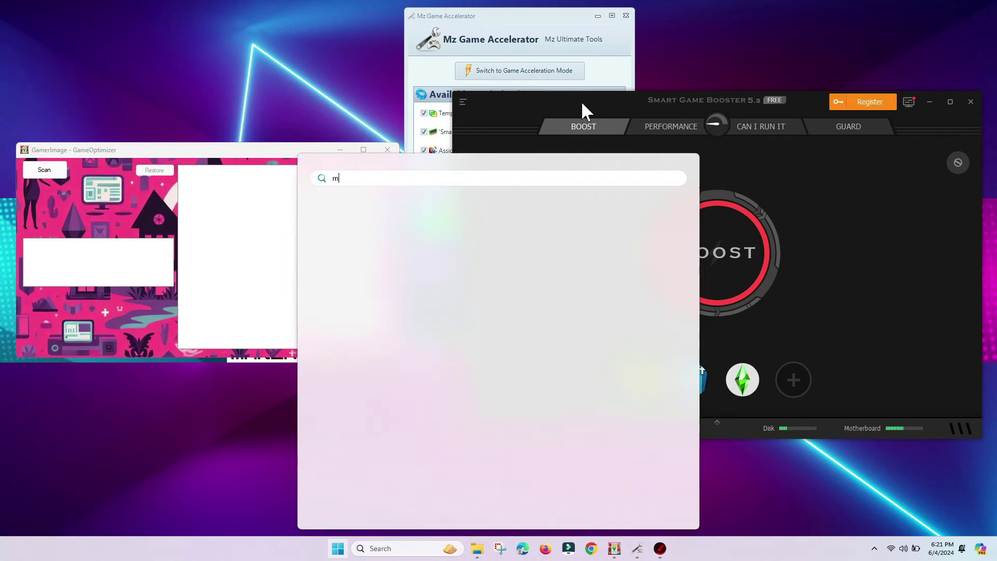
key(BackSpace)
key(BackSpace)
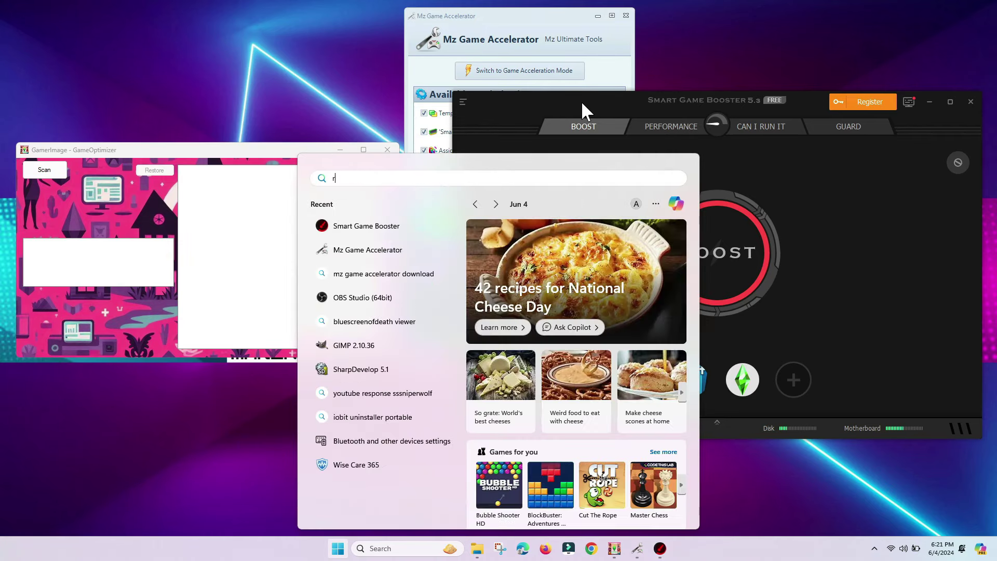
text(r)
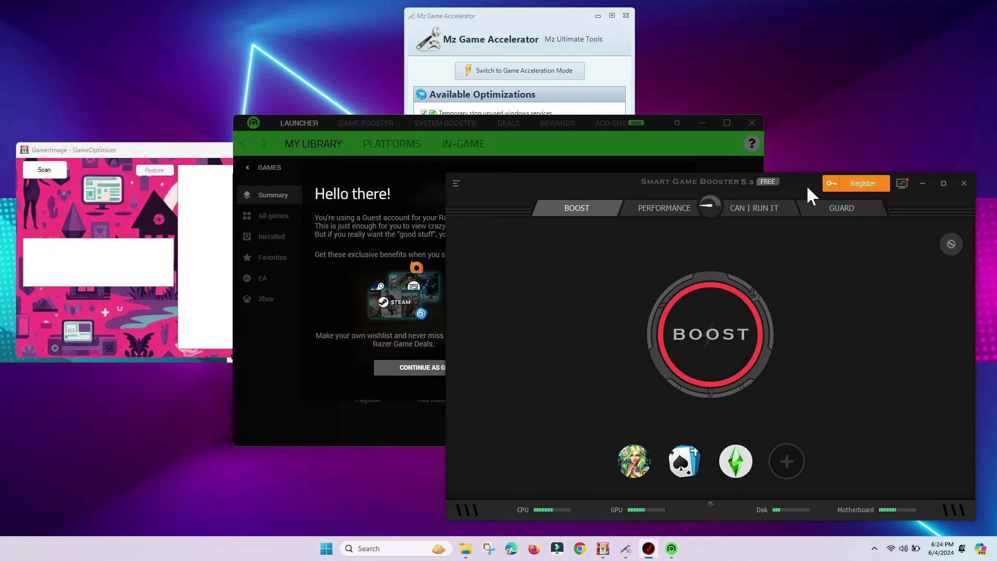
Step: Move Smart Game Booster aside and place Razer Cortex in front, lower right
drag(805, 185, 830, 86)
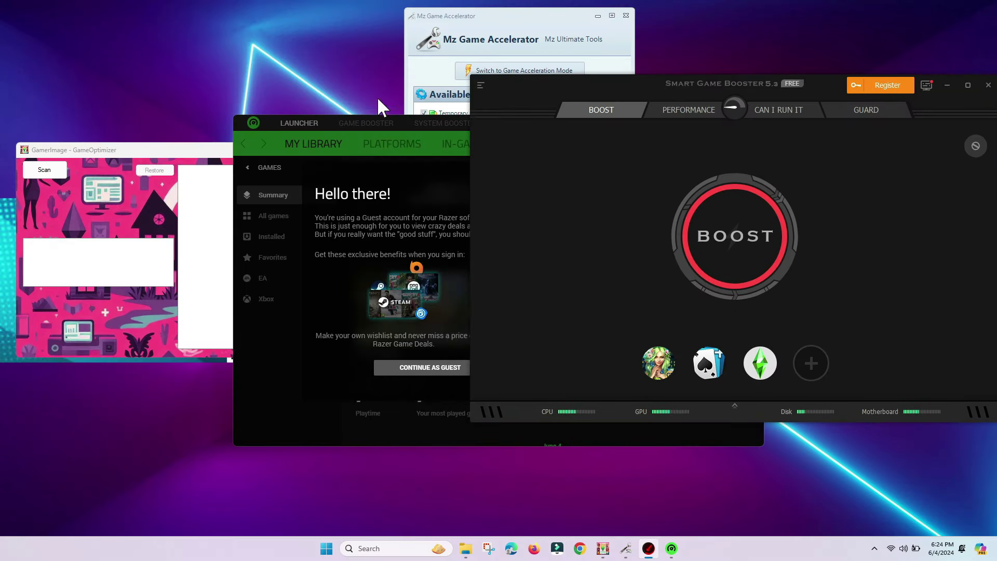
click(363, 120)
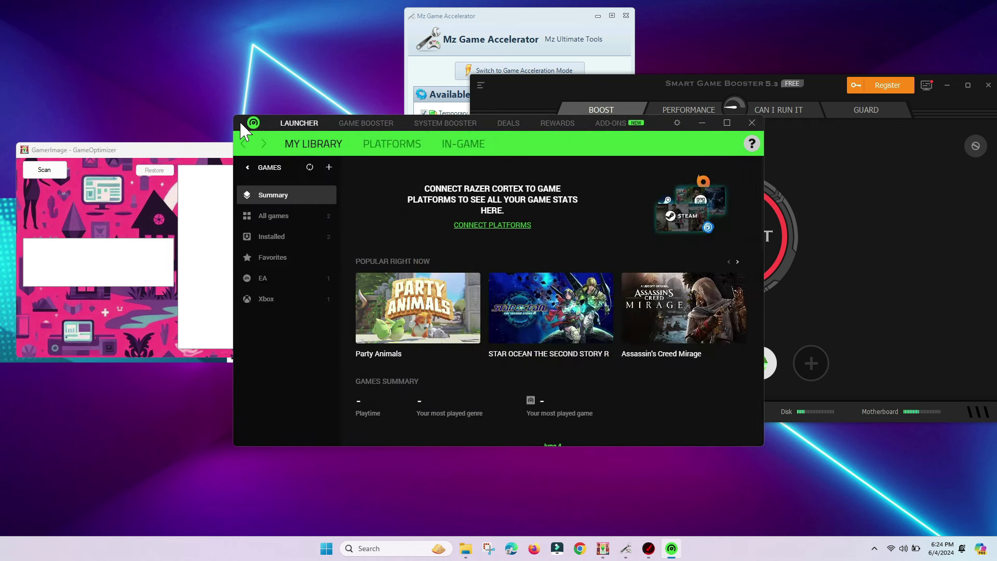
drag(241, 130, 390, 203)
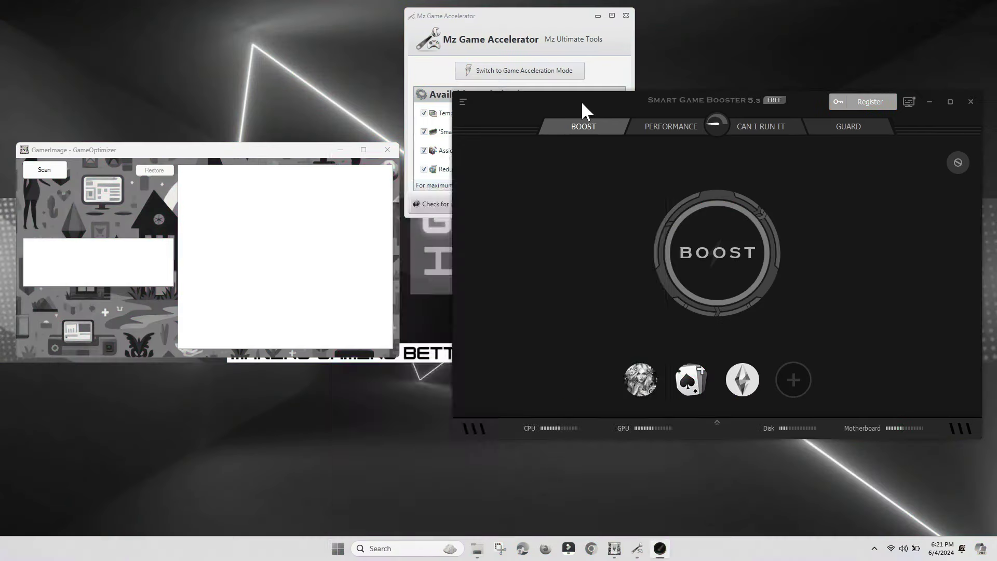
Step: Search 'razer' in Start, then locate Razer Cortex among the hidden tray icons
key(super)
text(razer)
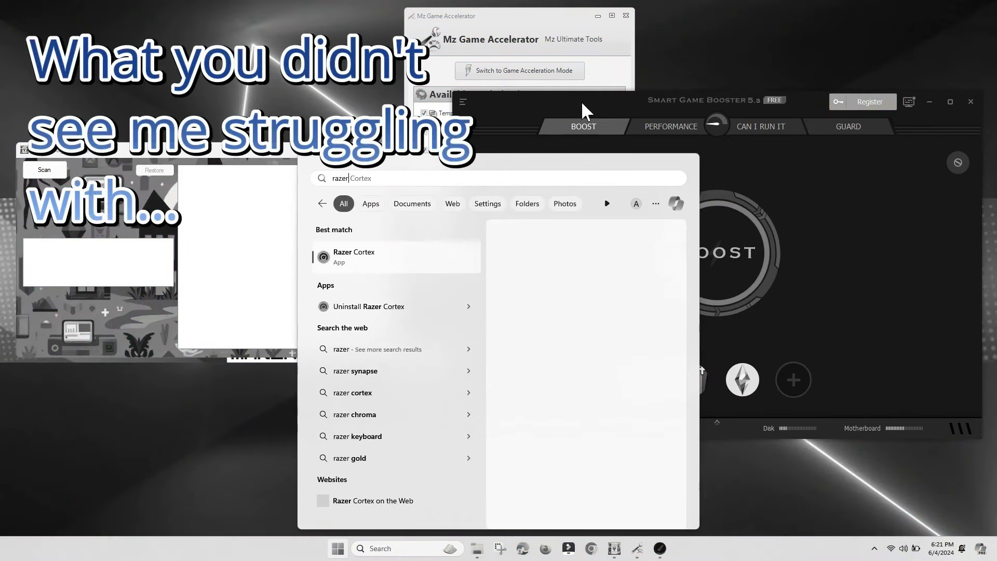
key(Escape)
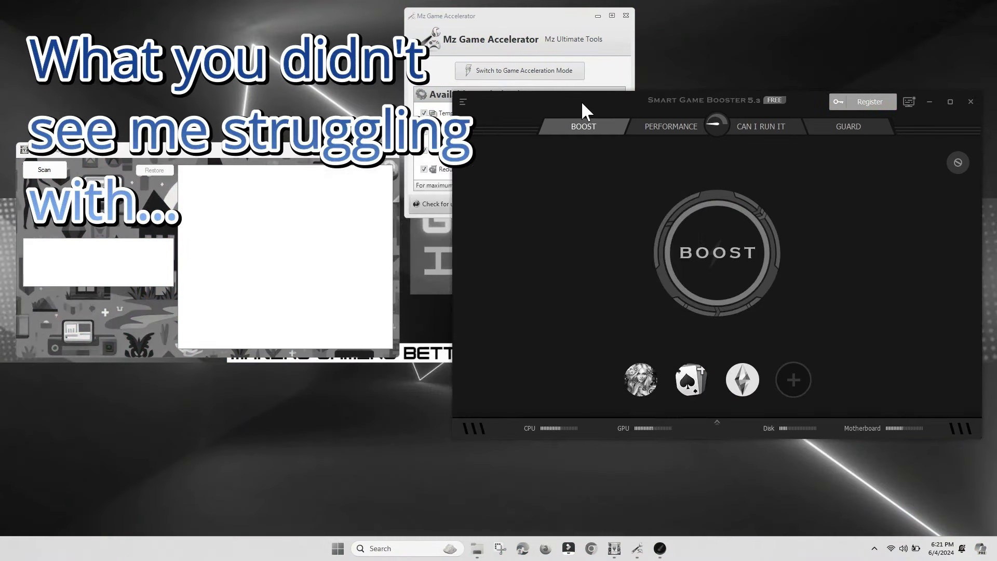
click(874, 548)
right_click(852, 498)
click(396, 418)
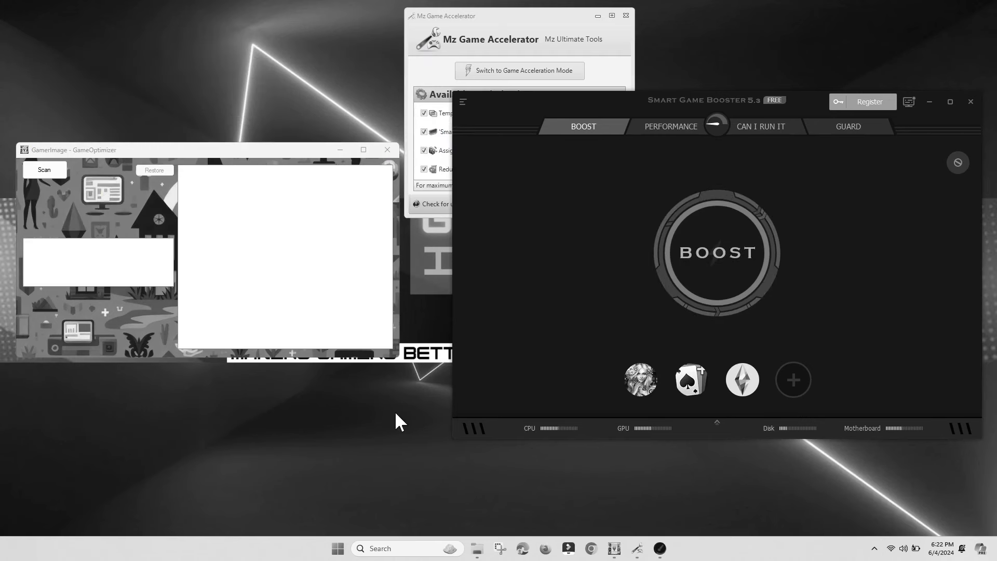
click(873, 548)
click(874, 549)
Step: Launch full Razer Cortex from its tray panel, start Mz acceleration, and open Task Manager
click(874, 548)
click(852, 499)
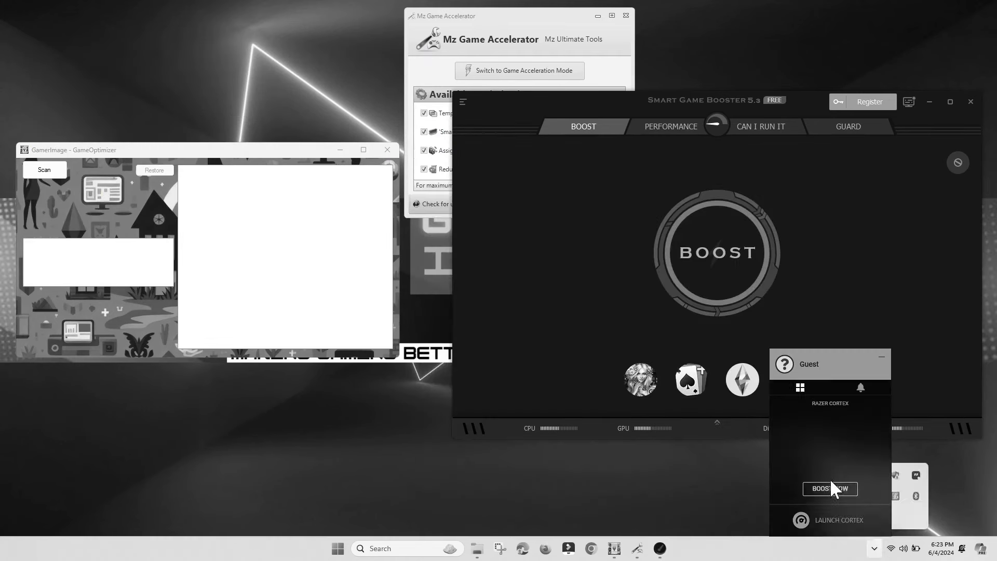
click(852, 499)
click(838, 520)
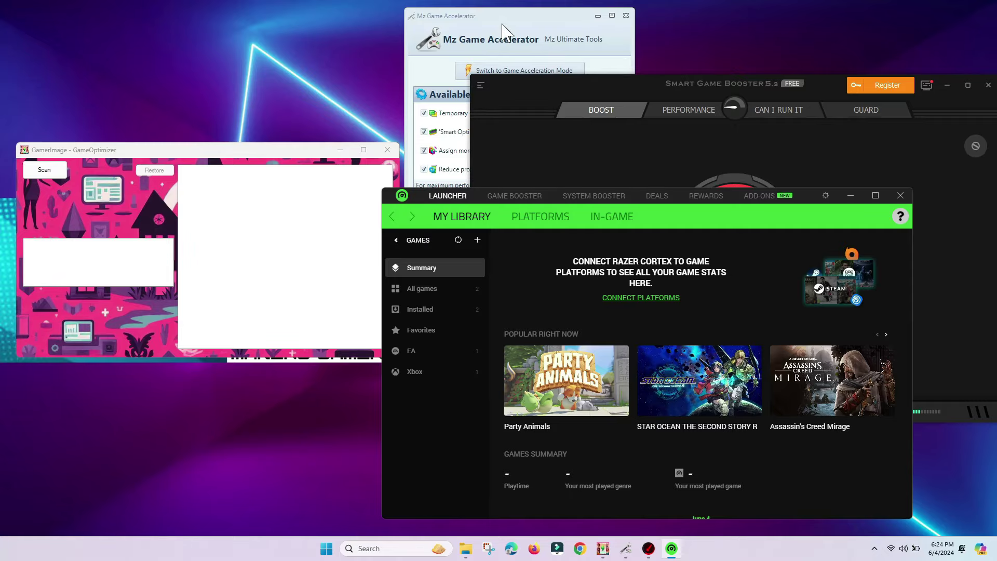
click(507, 71)
key(ctrl+shift+Escape)
Step: Shift Smart Game Booster up-left beside Task Manager and reveal the hidden tray icons
drag(621, 107, 554, 93)
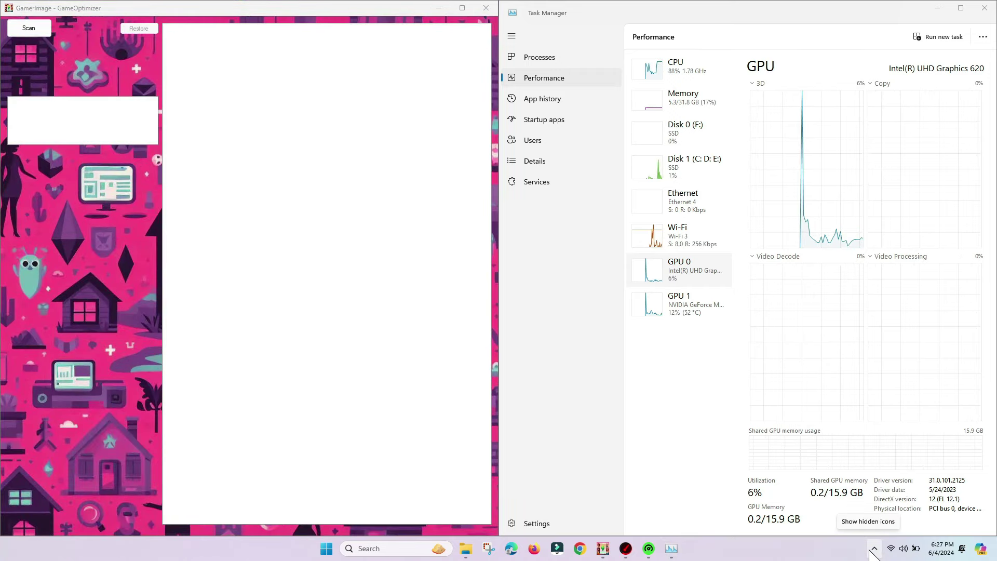
click(872, 549)
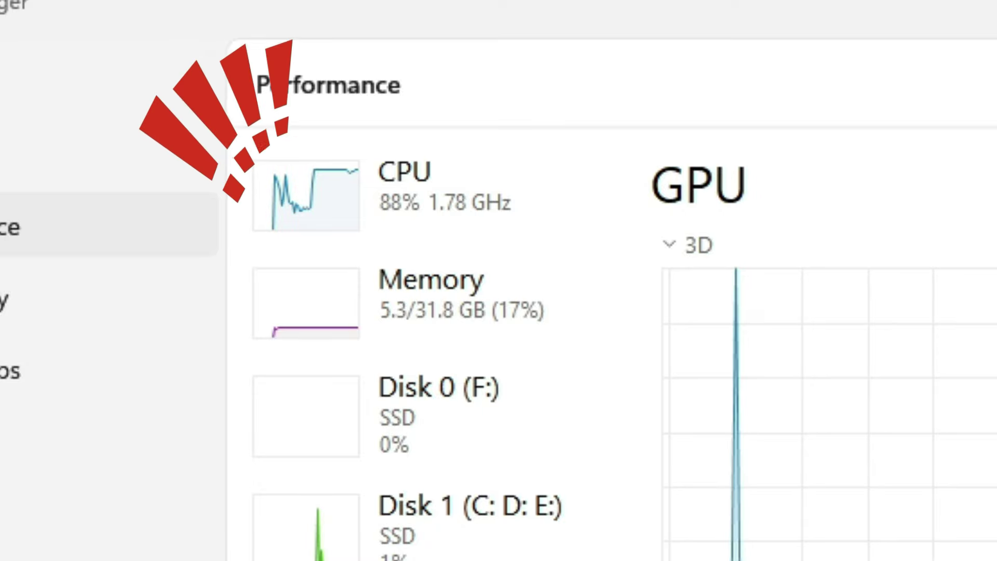
Step: Jump through the process list by typing letters until reaching the Razer entries
key(t)
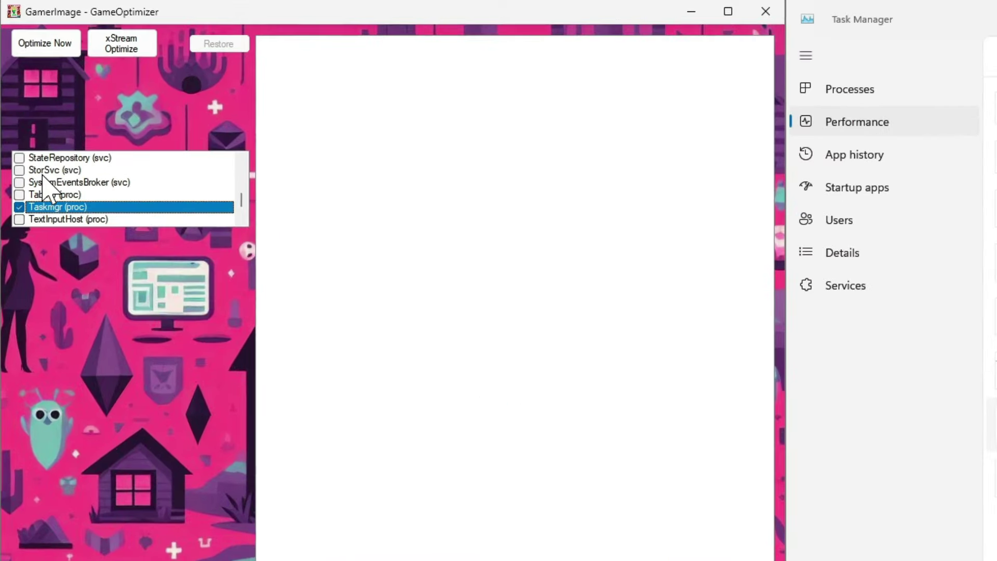
key(e)
key(s)
key(s)
key(s)
key(s)
key(s)
key(s)
key(s)
key(s)
key(s)
key(s)
key(s)
key(s)
key(s)
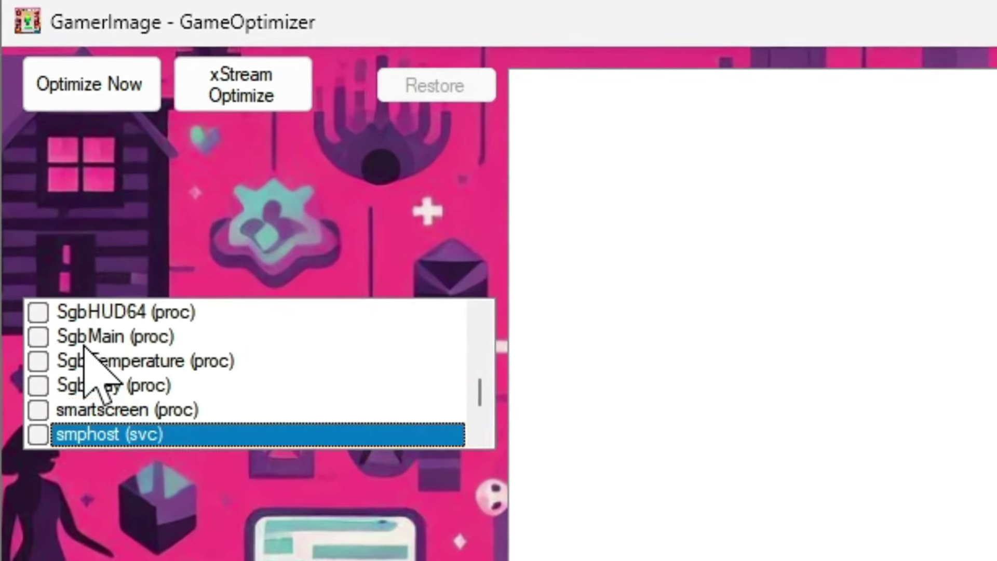
key(g)
key(g)
key(i)
key(i)
Step: Mark Razer Central, RazerCentralService, RazerCortex, RazerCortex.Shell and RzActionSvc to be skipped
key(r)
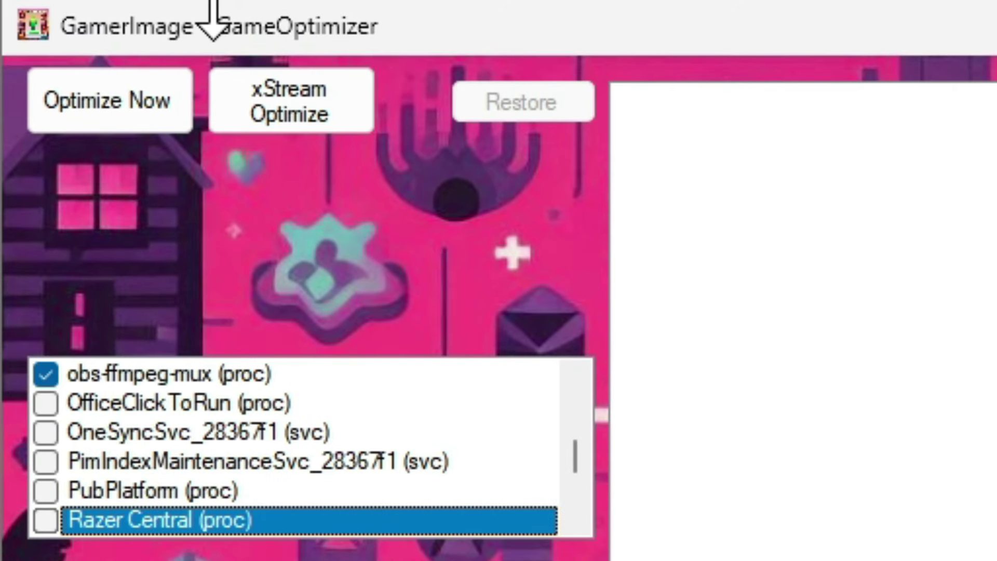
key(r)
key(r)
key(space)
key(r)
key(space)
key(r)
key(space)
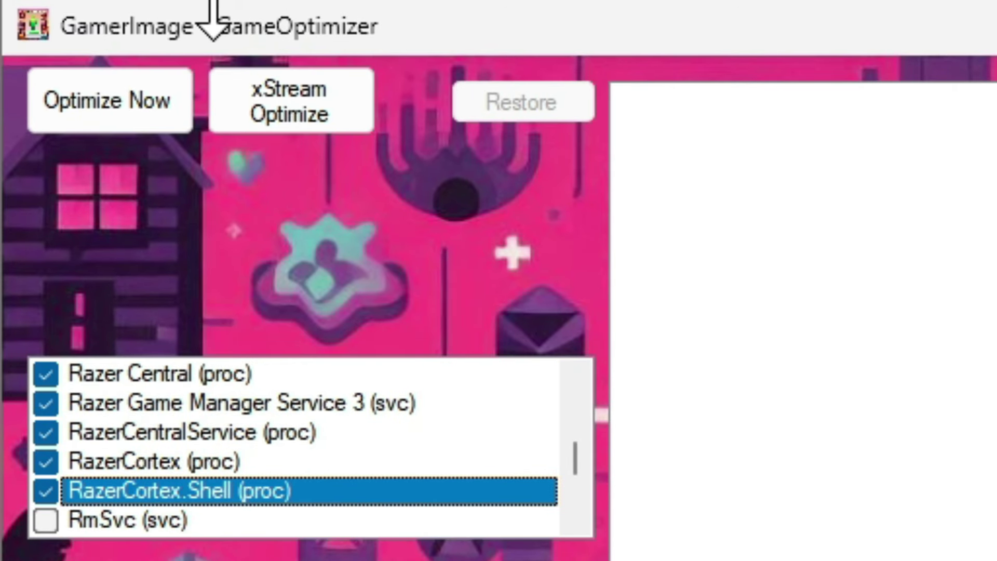
key(r)
key(r)
key(r)
key(r)
key(r)
key(Down)
key(Up)
key(space)
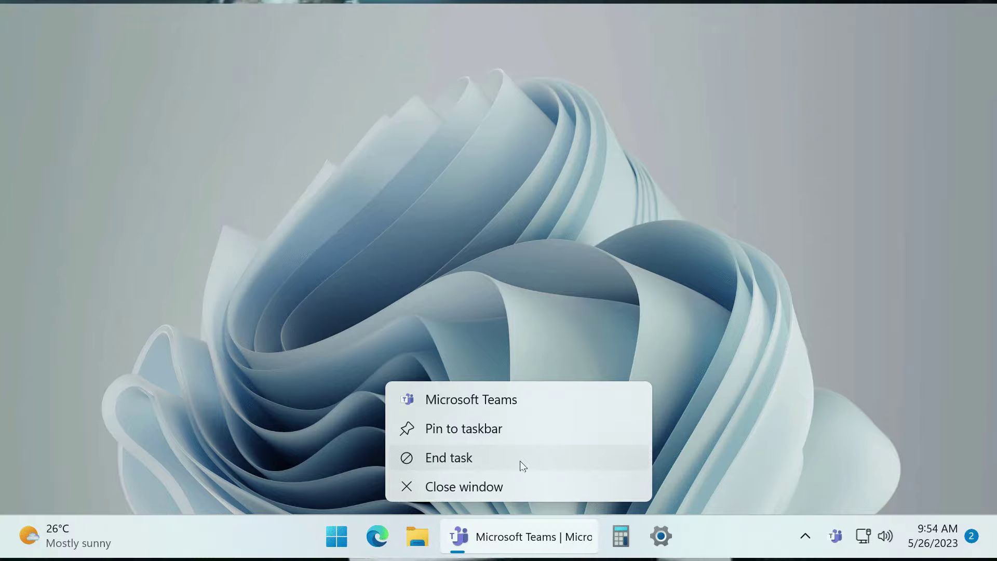
Step: End the Microsoft Teams task from its taskbar menu
click(522, 464)
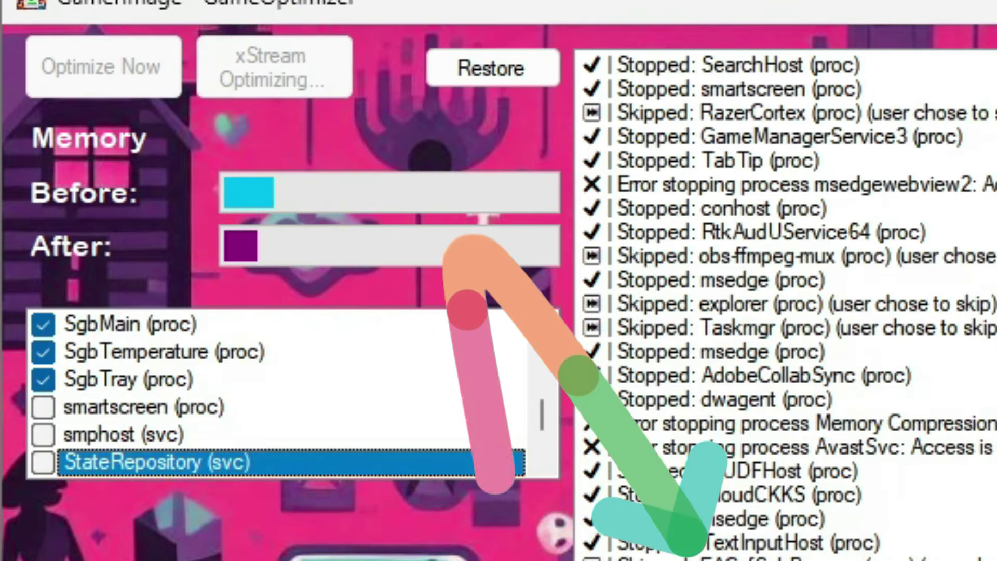
Step: Review the results log: 6 processes restarted, 0 services restarted, 3816 MB after monitoring
click(732, 467)
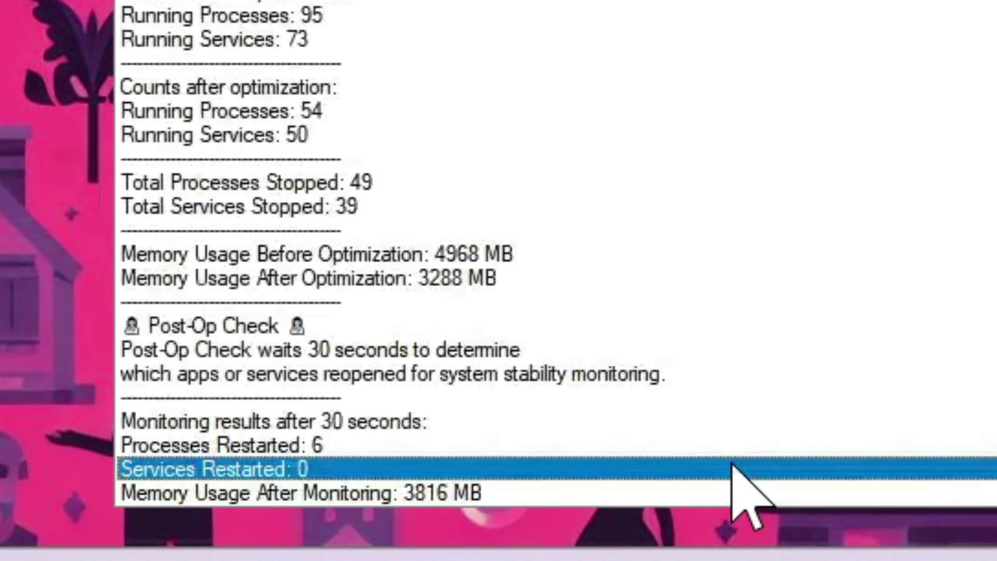
key(Up)
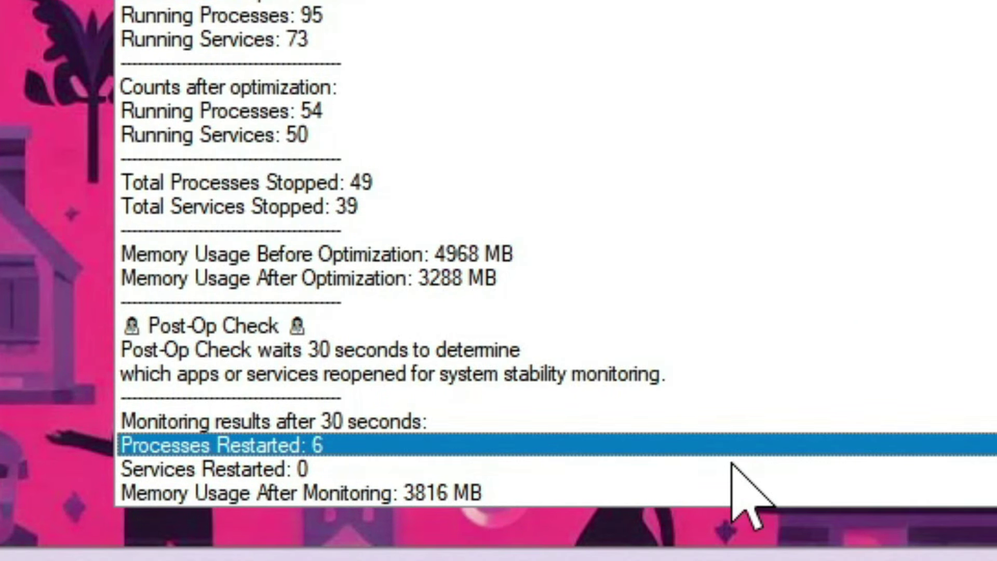
key(Down)
key(Down)
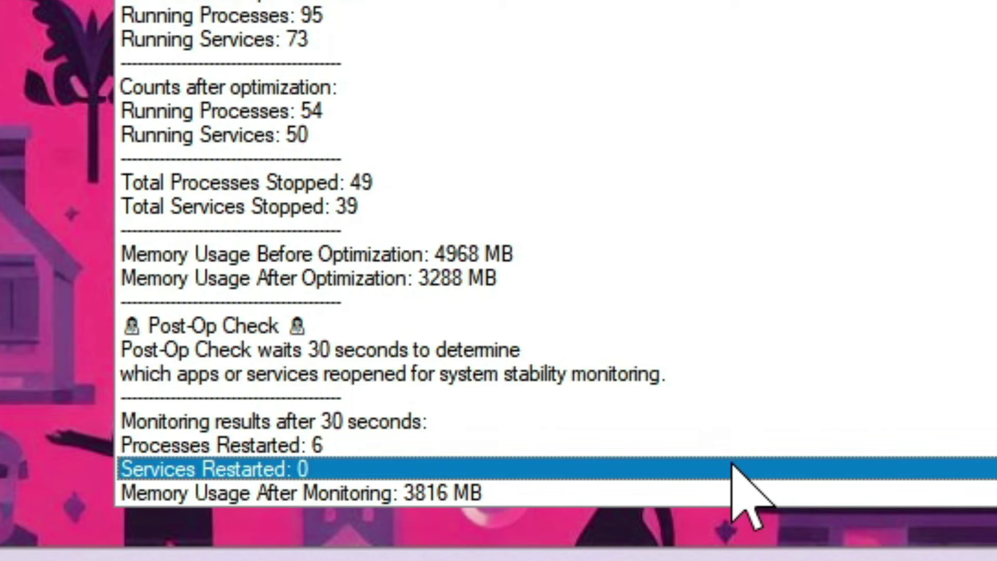